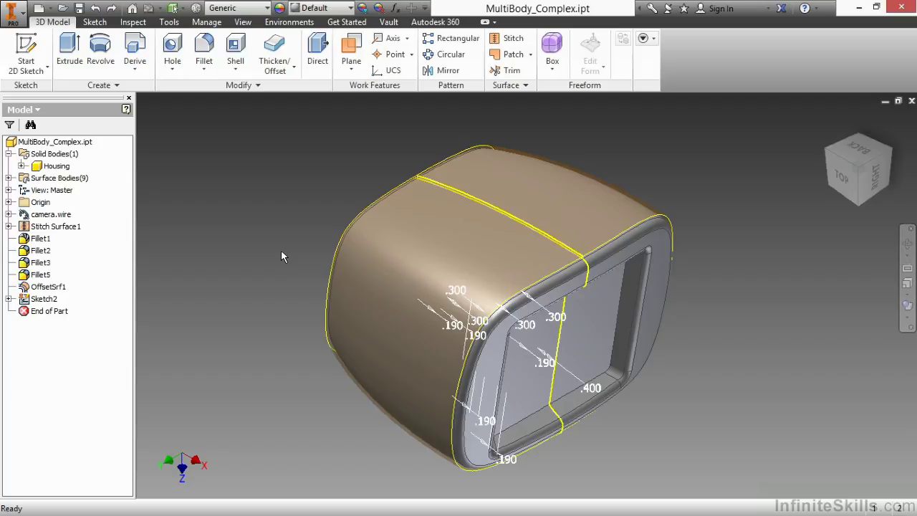
# - Extrude the five rib slot profiles To the housing's outer surface body, creating Extrusion2
pyautogui.rightClick(281, 250)
pyautogui.click(309, 231)
pyautogui.click(542, 265)
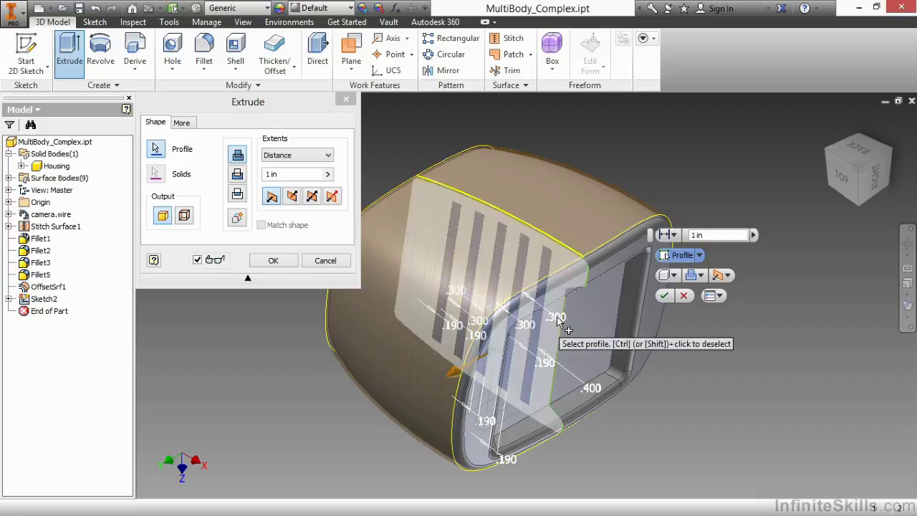
pyautogui.click(675, 238)
pyautogui.click(694, 283)
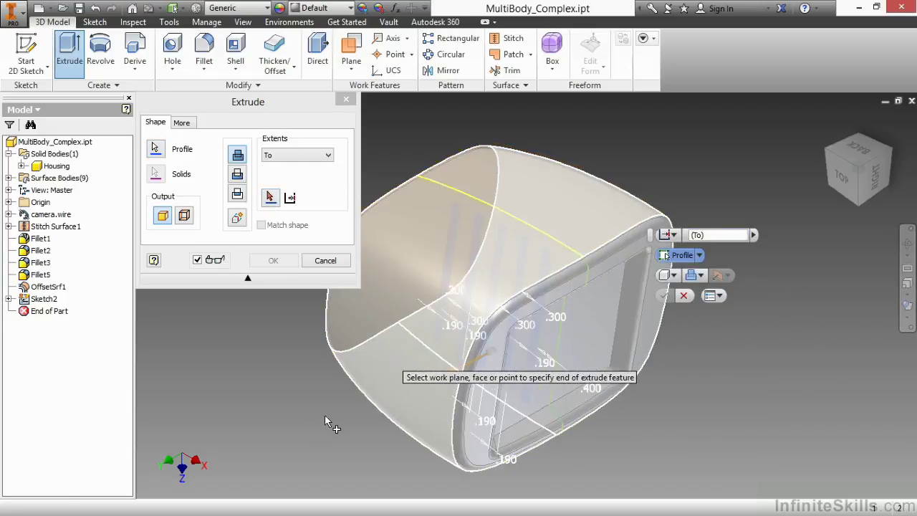
pyautogui.click(303, 434)
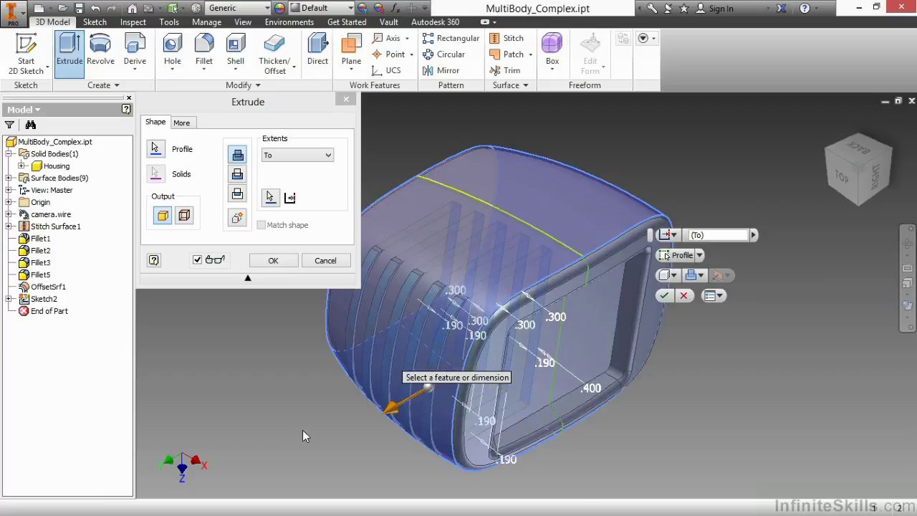
pyautogui.click(274, 263)
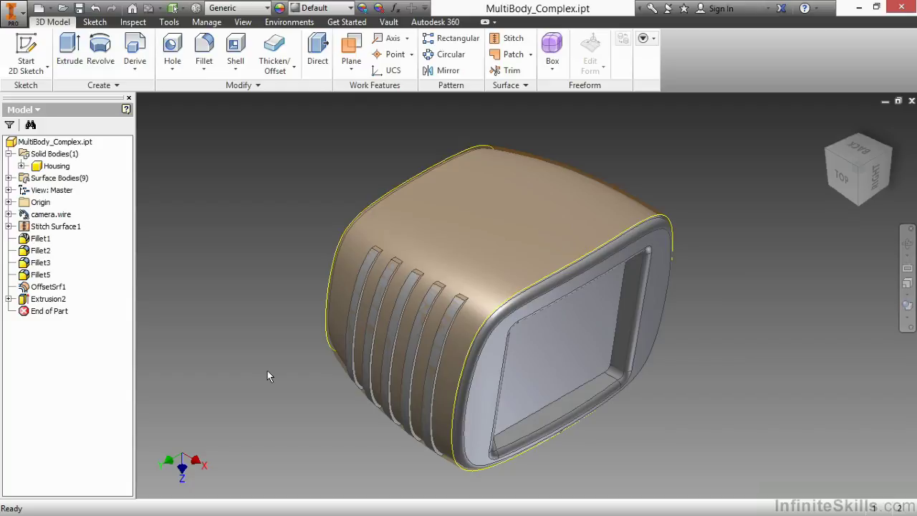
pyautogui.scroll(5, 269, 370)
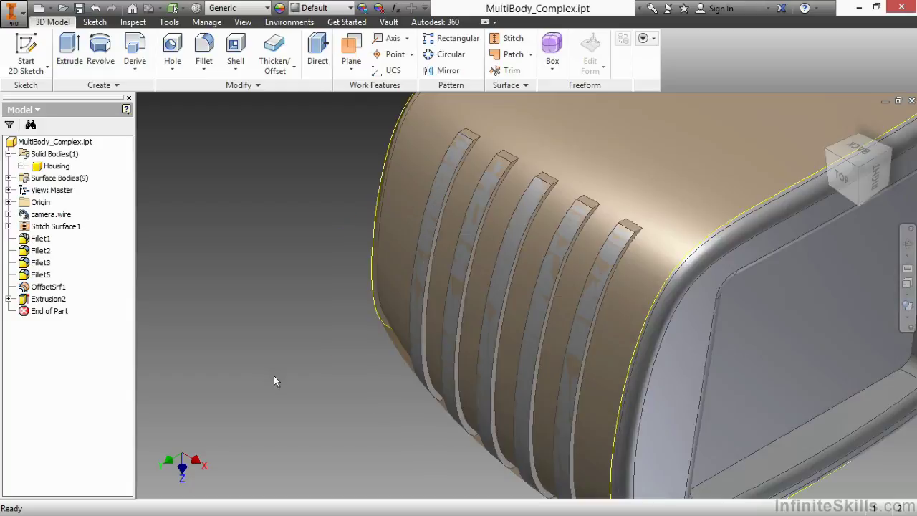
pyautogui.moveTo(299, 304); pyautogui.dragTo(196, 299, button='middle')
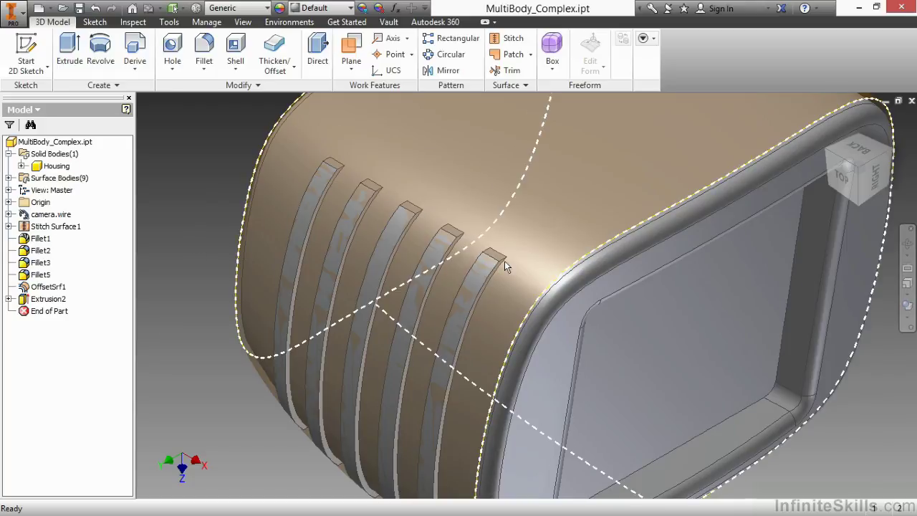
pyautogui.click(206, 46)
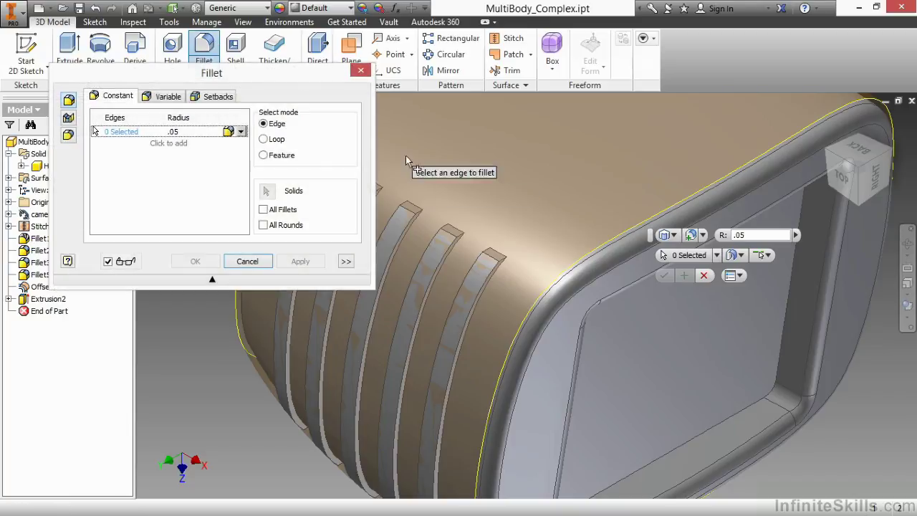
pyautogui.click(495, 276)
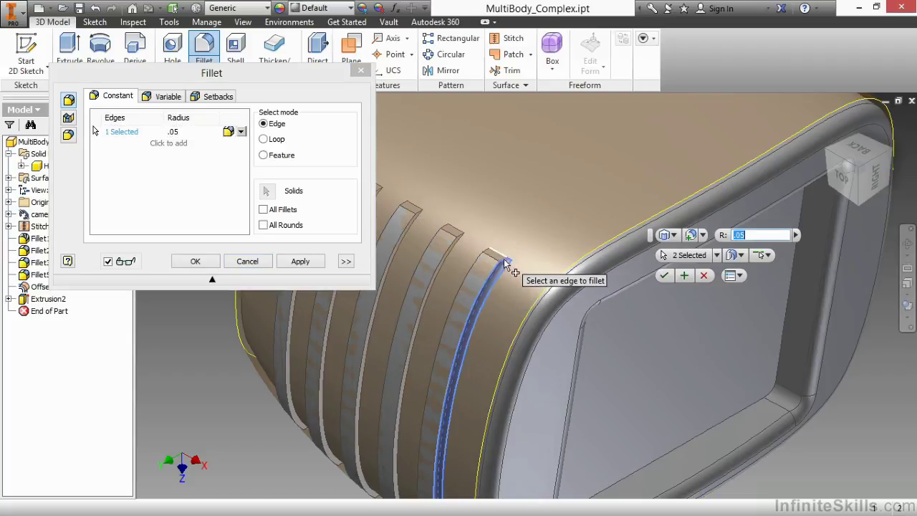
pyautogui.click(499, 264)
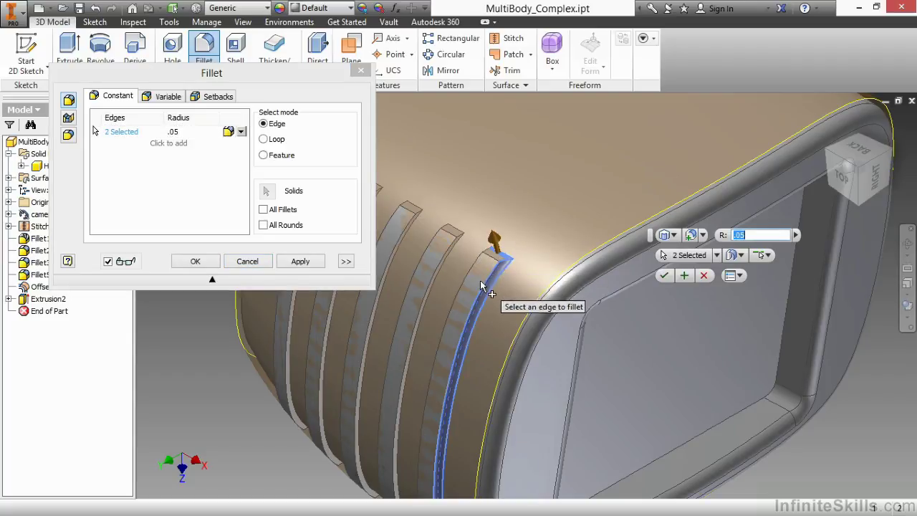
pyautogui.keyDown('shift'); pyautogui.moveTo(487, 281); pyautogui.dragTo(563, 297, button='middle'); pyautogui.keyUp('shift')
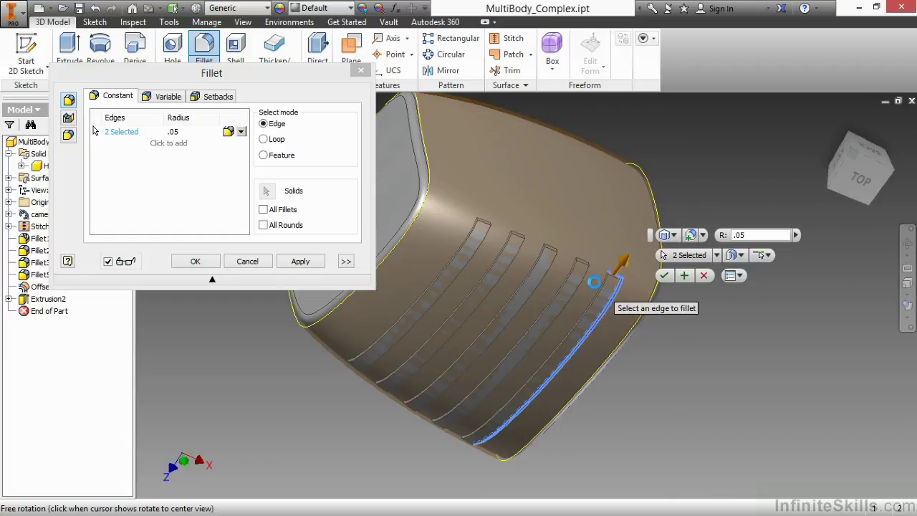
pyautogui.scroll(2, 594, 280)
pyautogui.click(613, 276)
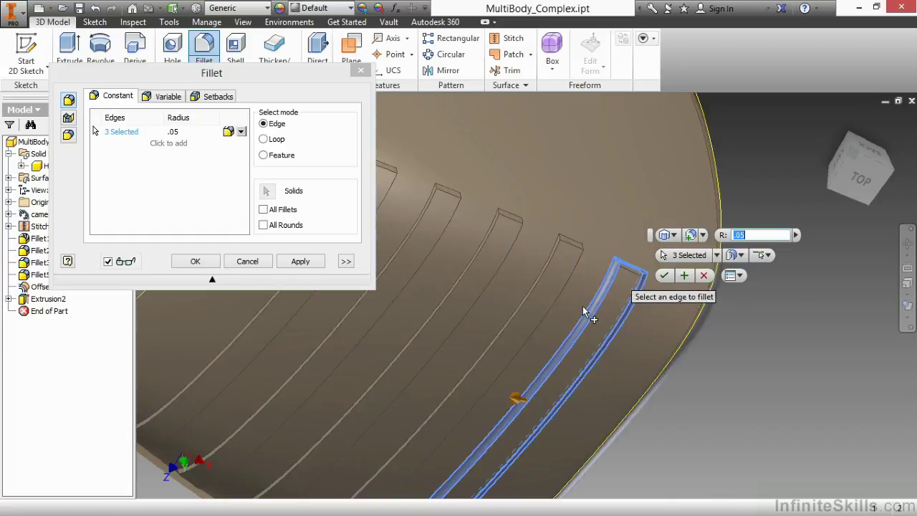
pyautogui.keyDown('shift'); pyautogui.moveTo(593, 313); pyautogui.dragTo(429, 317, button='middle'); pyautogui.keyUp('shift')
pyautogui.click(379, 305)
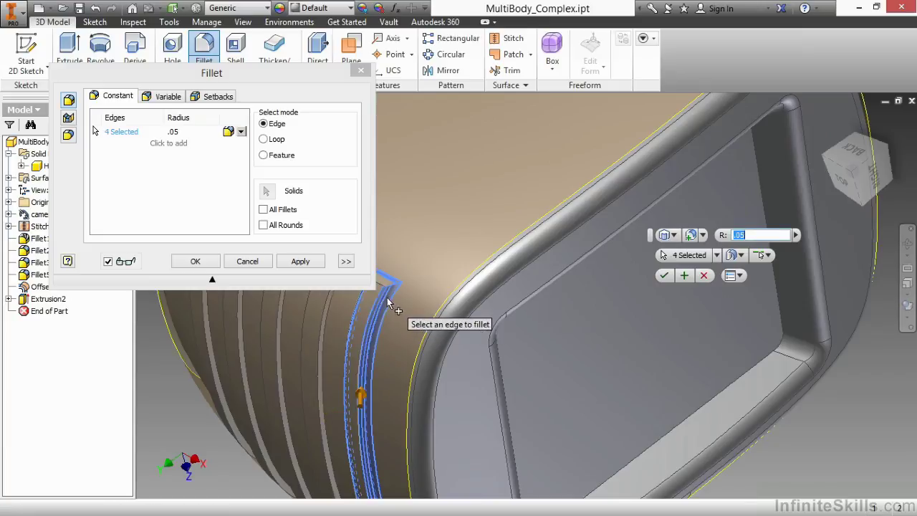
pyautogui.keyDown('shift'); pyautogui.moveTo(430, 318); pyautogui.dragTo(476, 313, button='middle'); pyautogui.keyUp('shift')
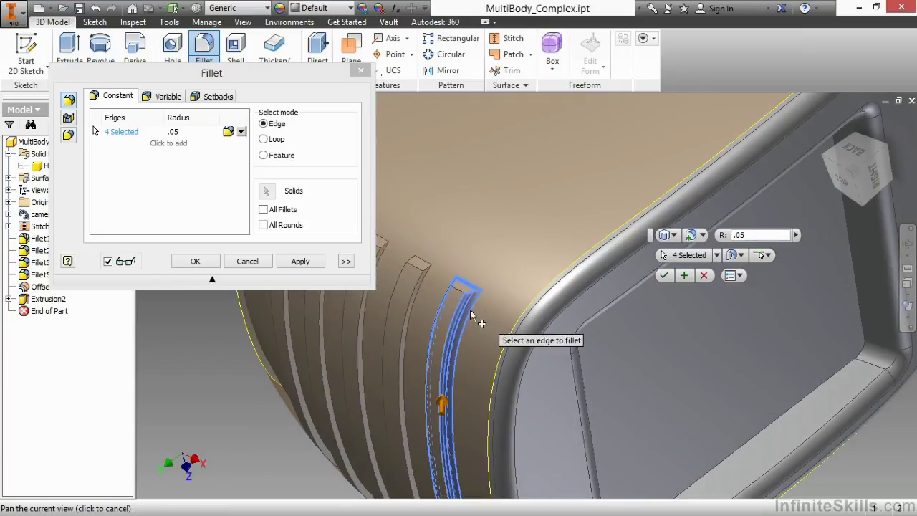
pyautogui.click(451, 303)
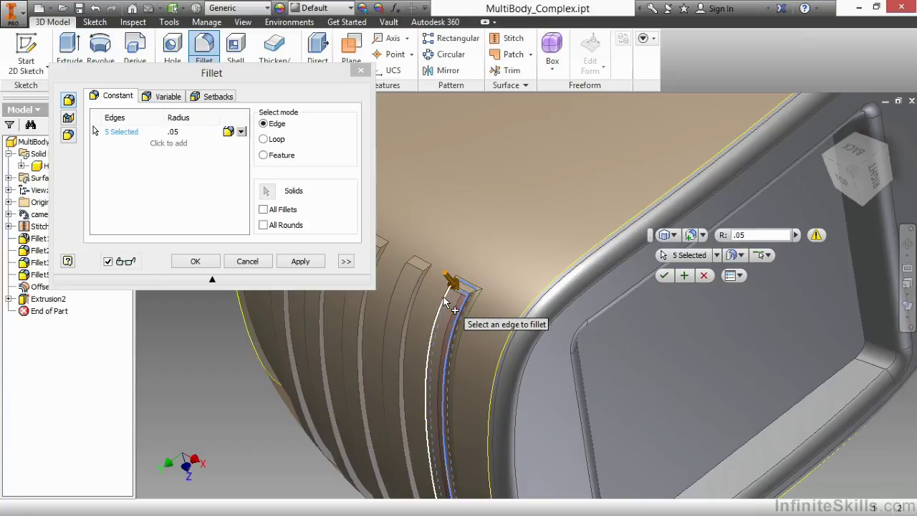
pyautogui.click(469, 306)
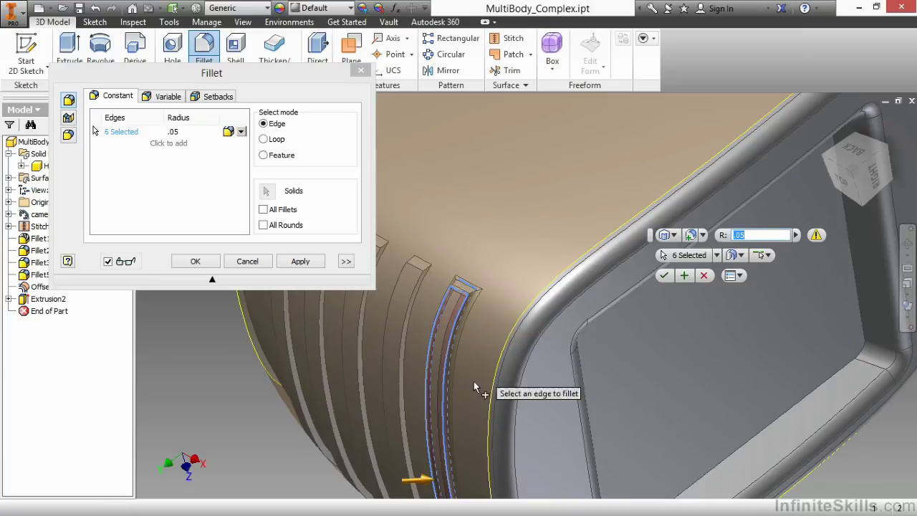
pyautogui.moveTo(469, 408); pyautogui.dragTo(517, 302, button='middle')
pyautogui.click(262, 265)
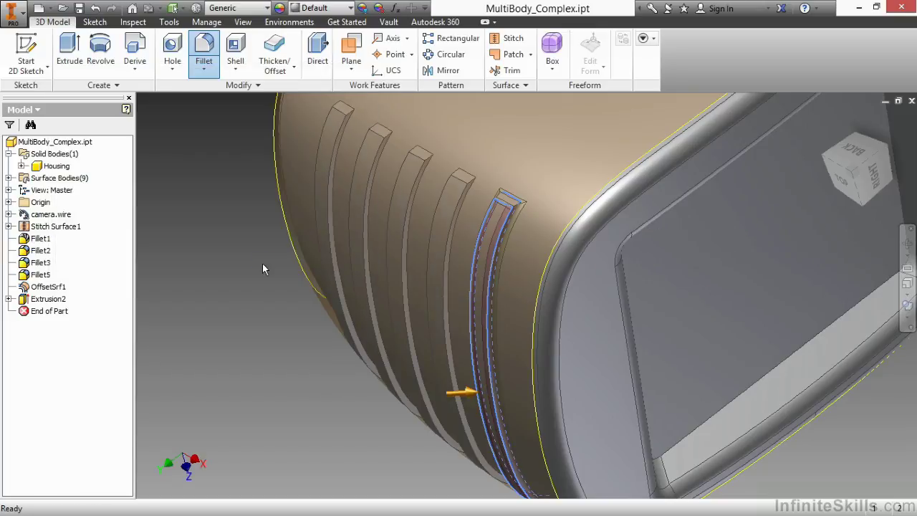
pyautogui.click(205, 50)
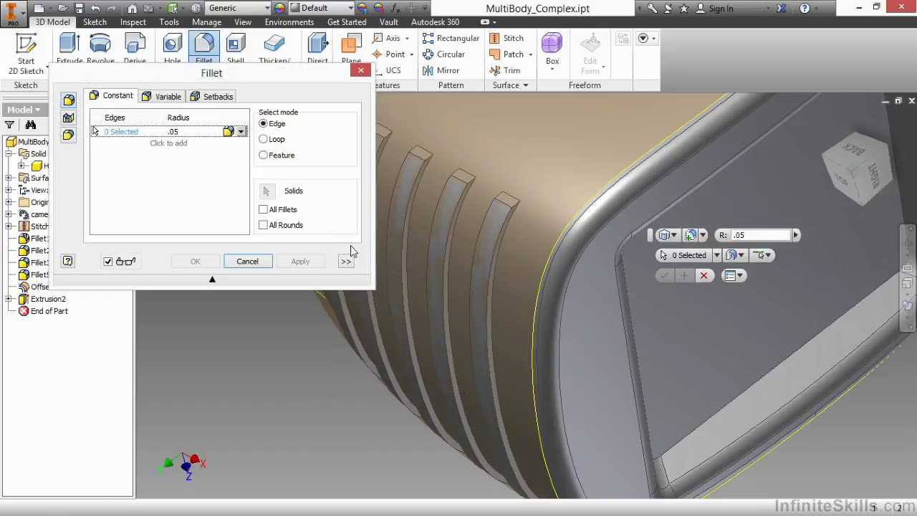
pyautogui.click(264, 154)
pyautogui.moveTo(301, 313); pyautogui.dragTo(451, 287, button='middle')
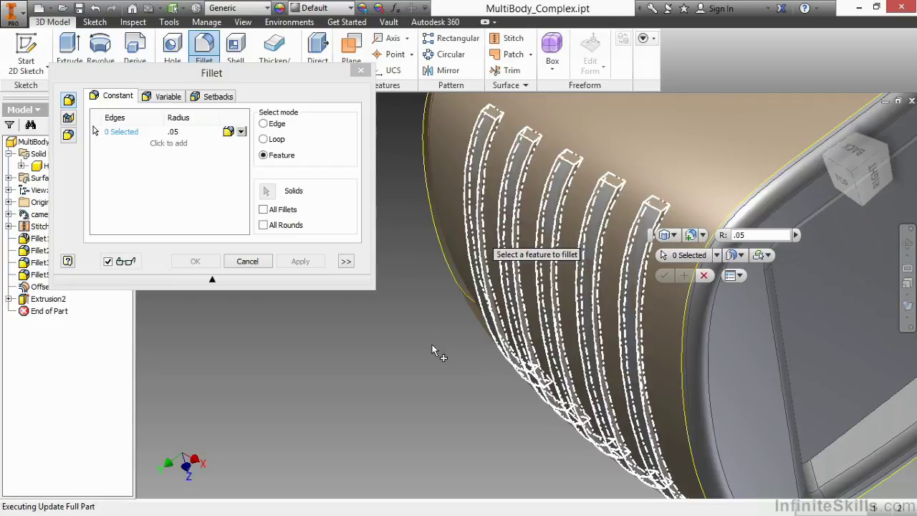
pyautogui.click(433, 350)
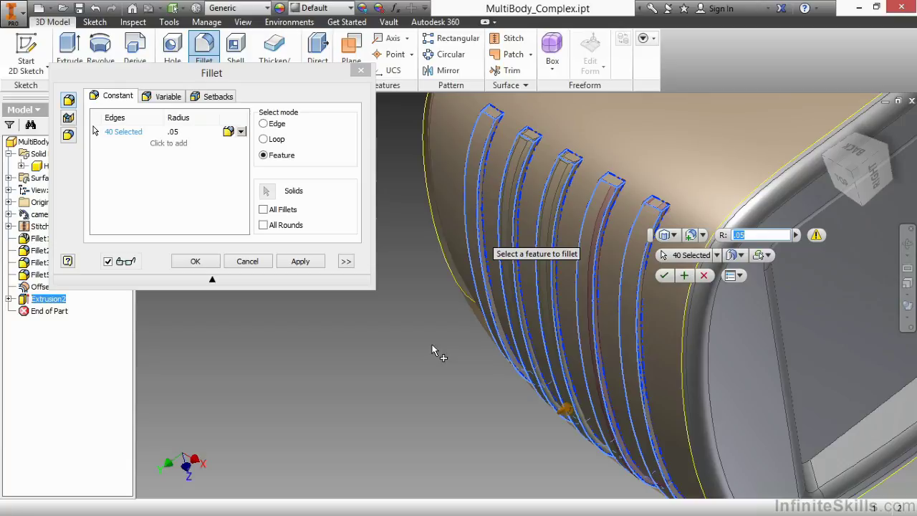
# - Cancel the pending fillet and bring the whole housing into view
pyautogui.click(248, 261)
pyautogui.press('Home')
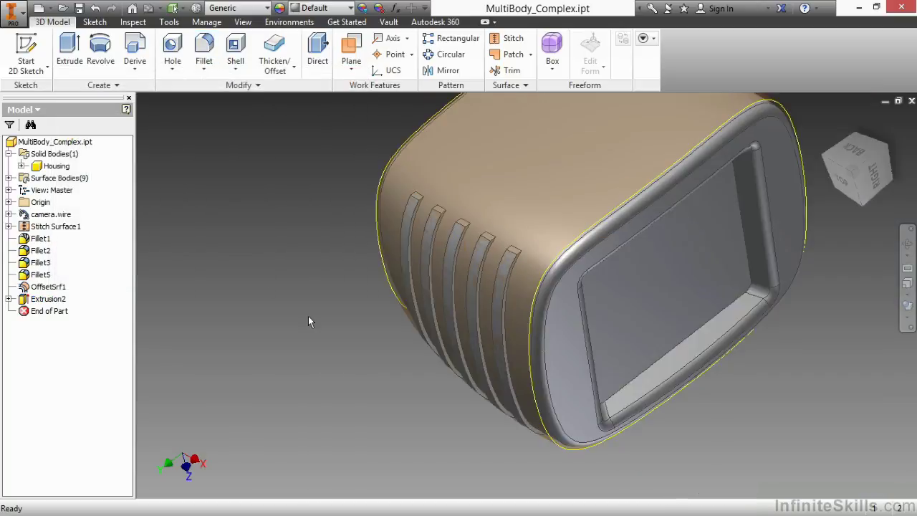
pyautogui.press('F2')
# - Edit Extrusion2 to output a new solid body, Solid5, then select the Housing body
pyautogui.doubleClick(49, 298)
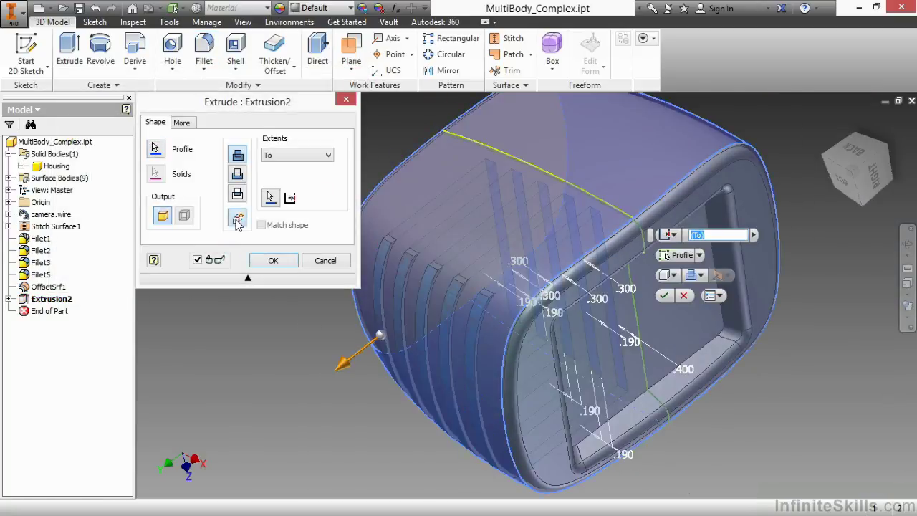
pyautogui.click(237, 219)
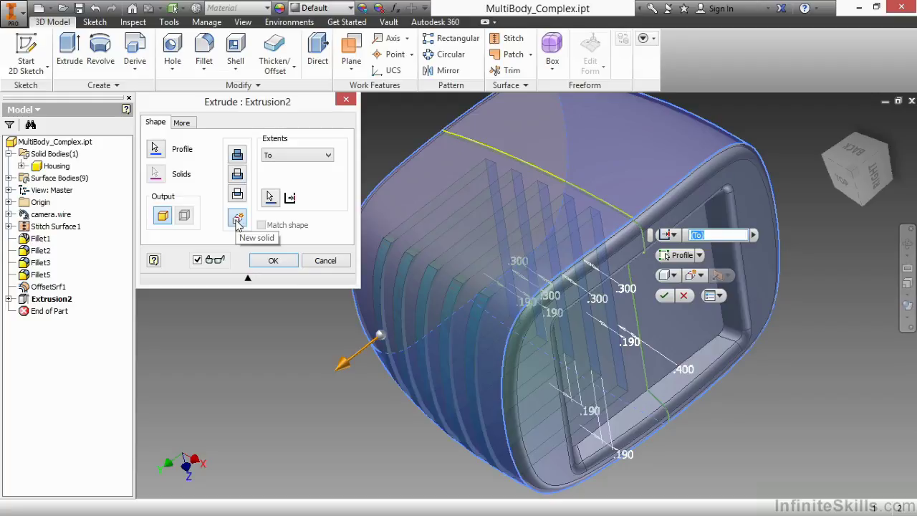
pyautogui.click(275, 260)
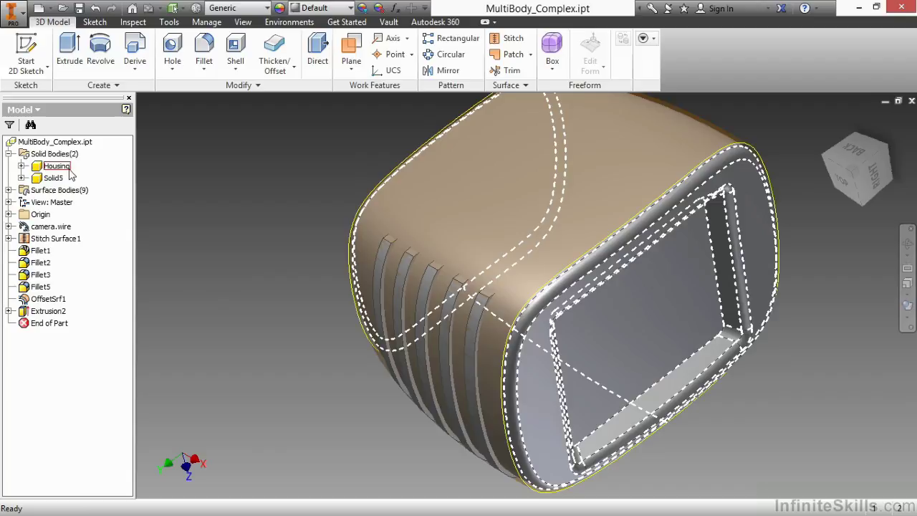
pyautogui.click(71, 174)
# - Fillet the whole Extrusion2 rib feature at 0.05 in Feature select mode, rounding 60 edges
pyautogui.click(204, 51)
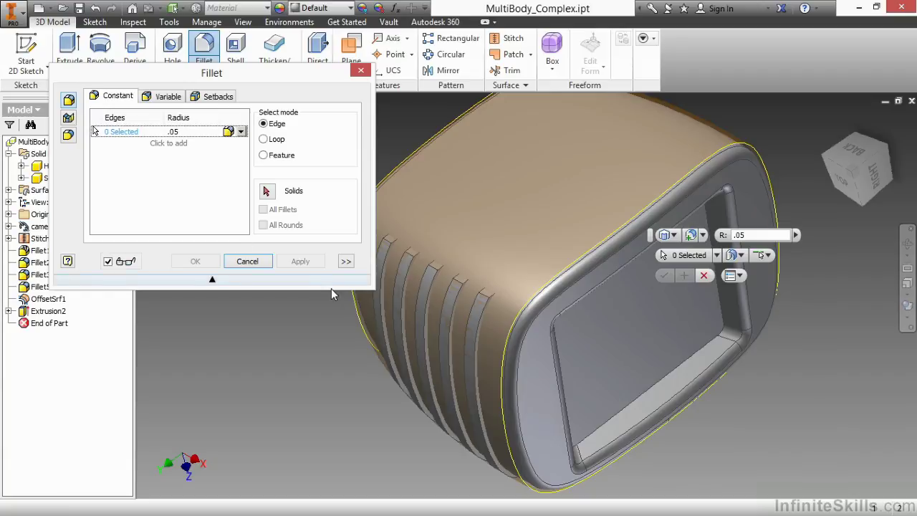
pyautogui.click(265, 156)
pyautogui.click(265, 155)
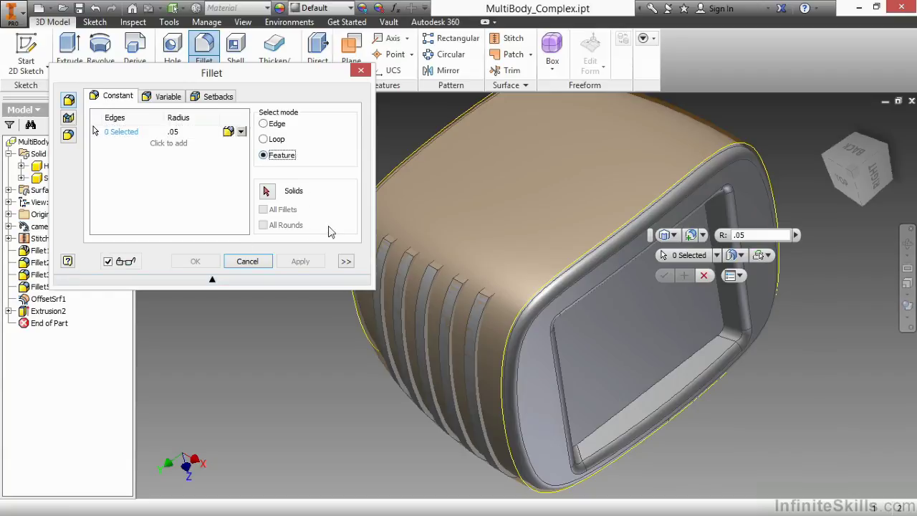
pyautogui.click(409, 348)
pyautogui.moveTo(327, 405); pyautogui.dragTo(562, 378, button='middle')
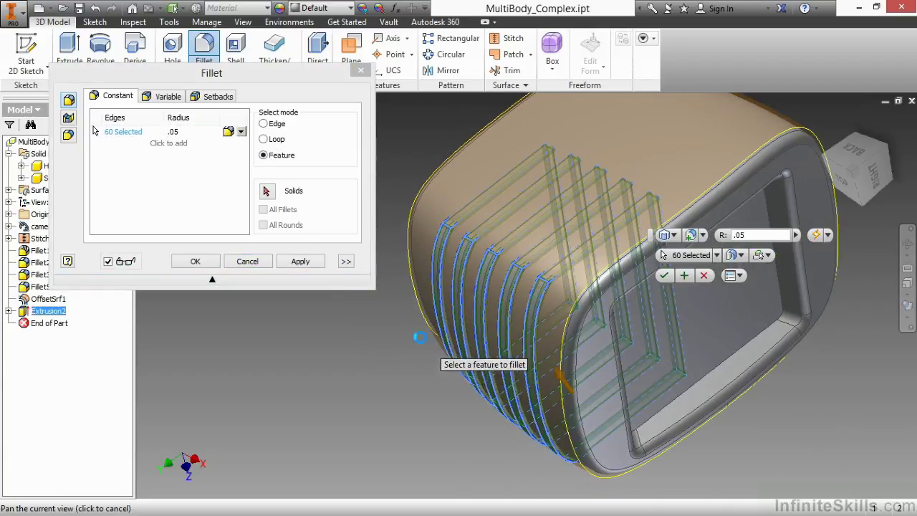
pyautogui.scroll(3, 426, 345)
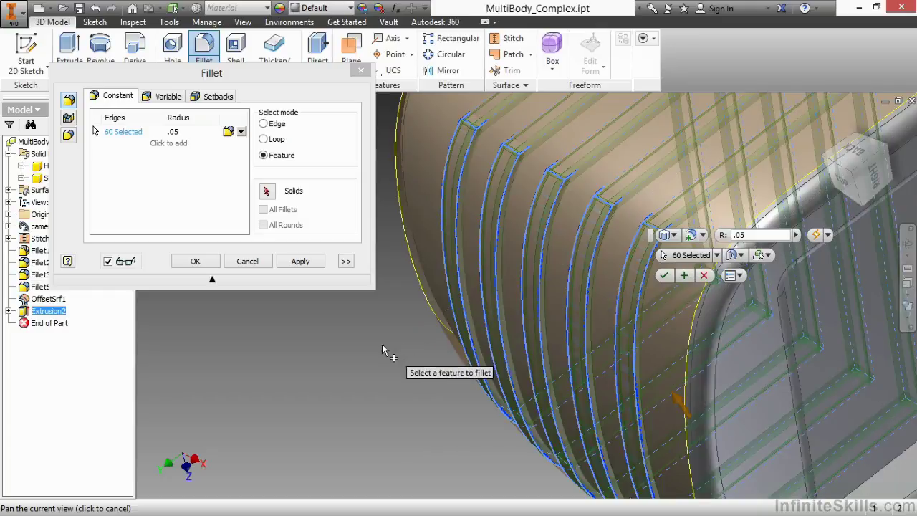
pyautogui.click(196, 261)
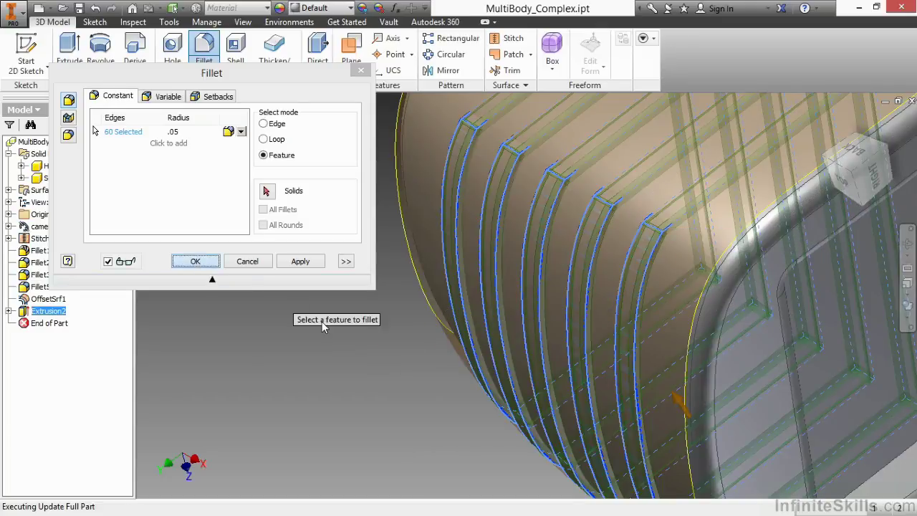
pyautogui.moveTo(255, 301); pyautogui.dragTo(213, 250, button='middle')
pyautogui.scroll(2, 484, 276)
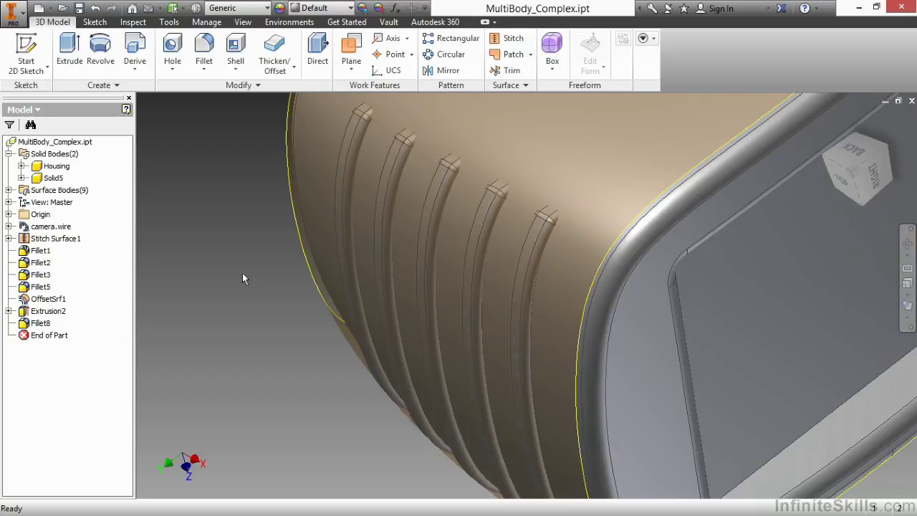
pyautogui.scroll(-3, 229, 261)
pyautogui.scroll(2, 218, 248)
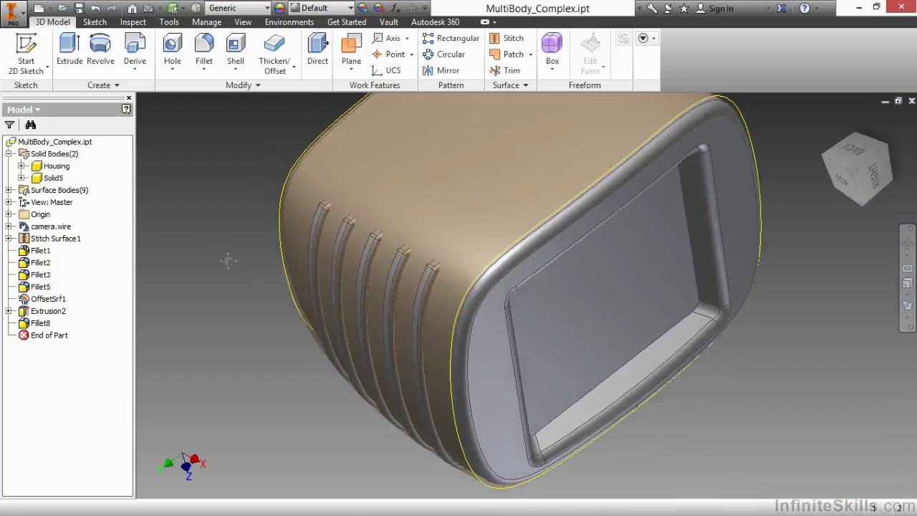
pyautogui.moveTo(233, 252); pyautogui.dragTo(315, 173, button='middle')
# - Mirror the Solid5 rib body across the Origin XZ Plane, creating Mirror2
pyautogui.click(445, 70)
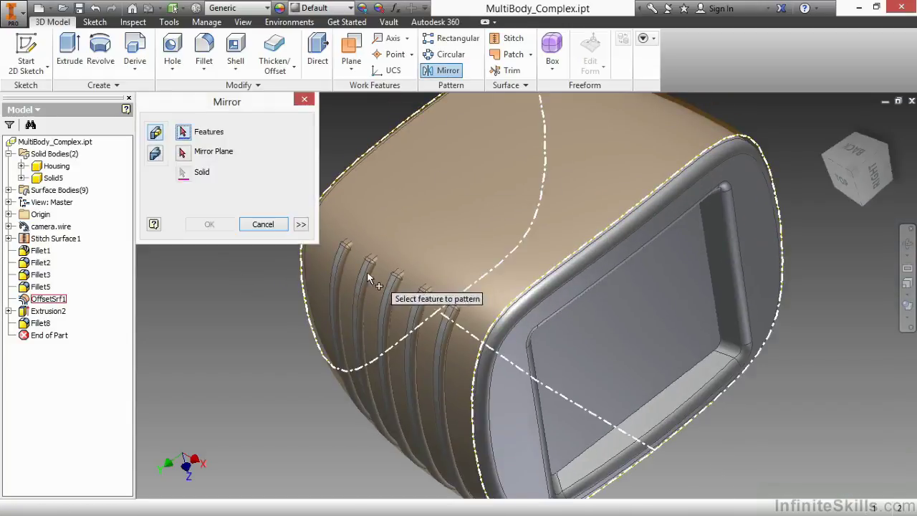
pyautogui.click(154, 154)
pyautogui.click(345, 337)
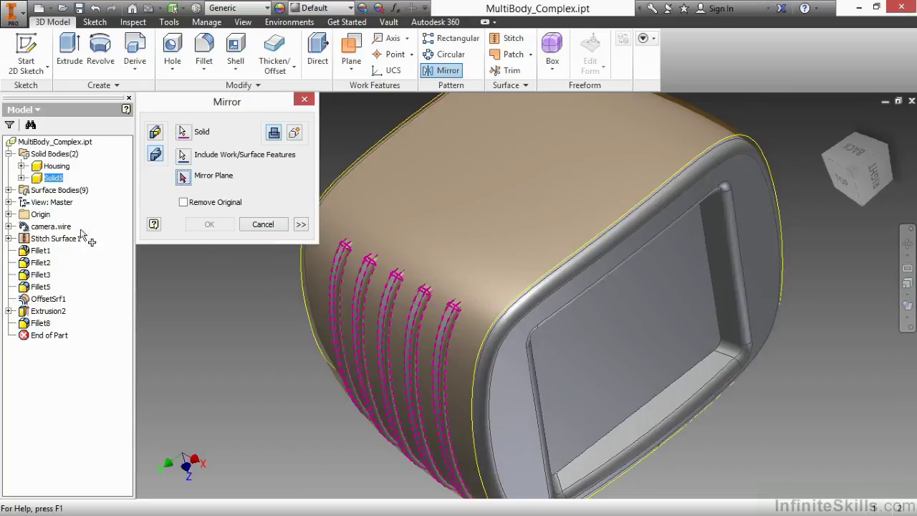
pyautogui.click(8, 214)
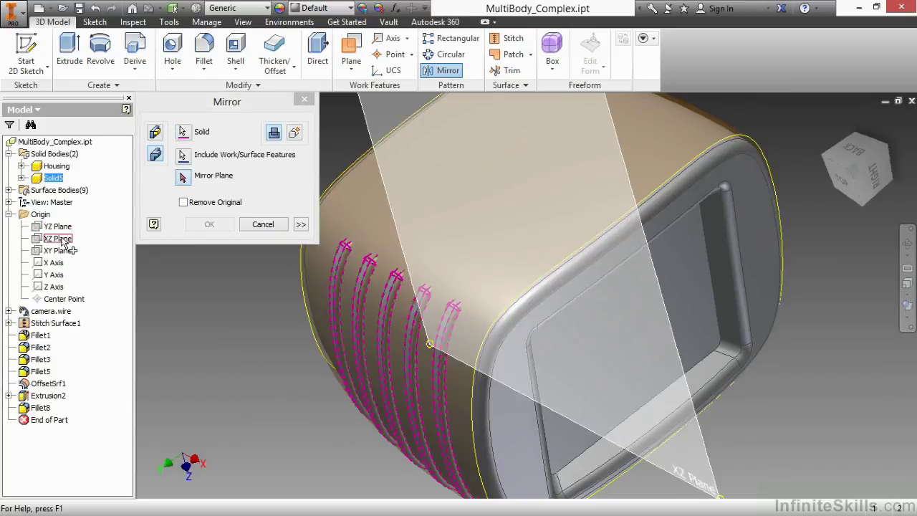
pyautogui.click(63, 242)
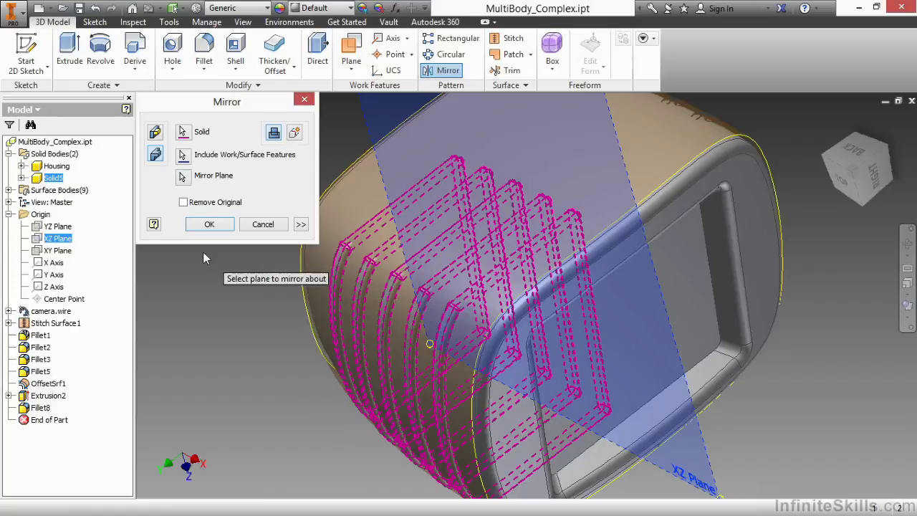
pyautogui.click(209, 225)
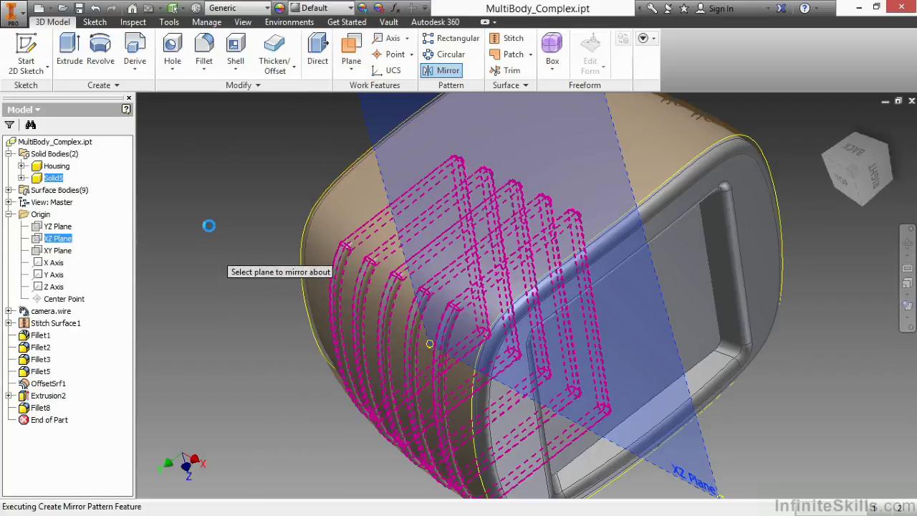
pyautogui.keyDown('shift'); pyautogui.moveTo(342, 329); pyautogui.dragTo(261, 324, button='middle'); pyautogui.keyUp('shift')
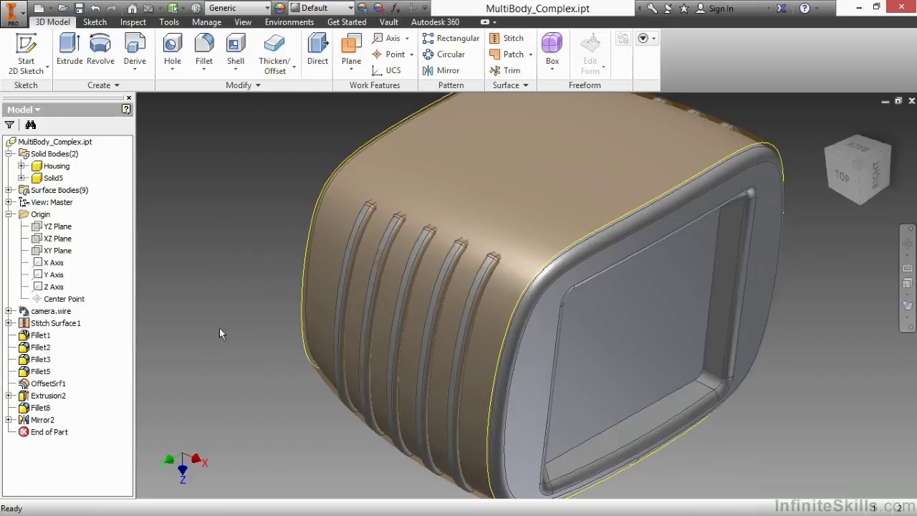
pyautogui.rightClick(54, 382)
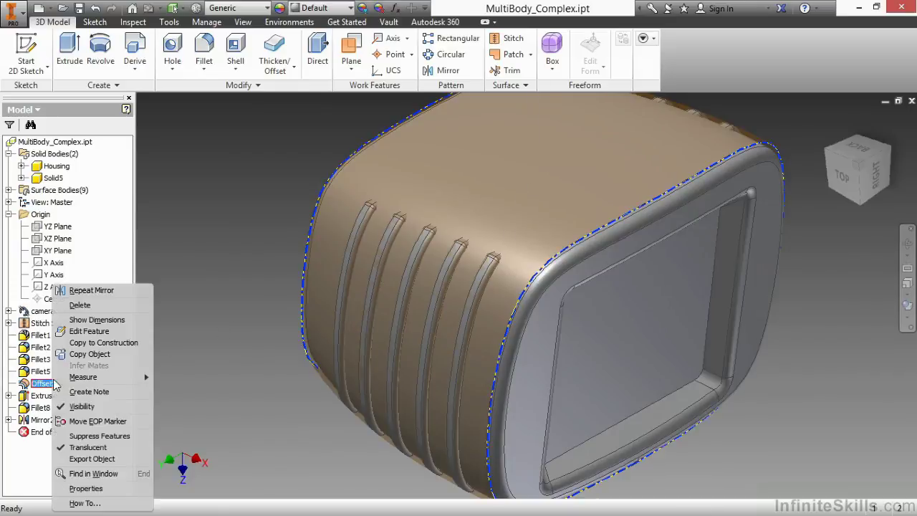
pyautogui.click(90, 406)
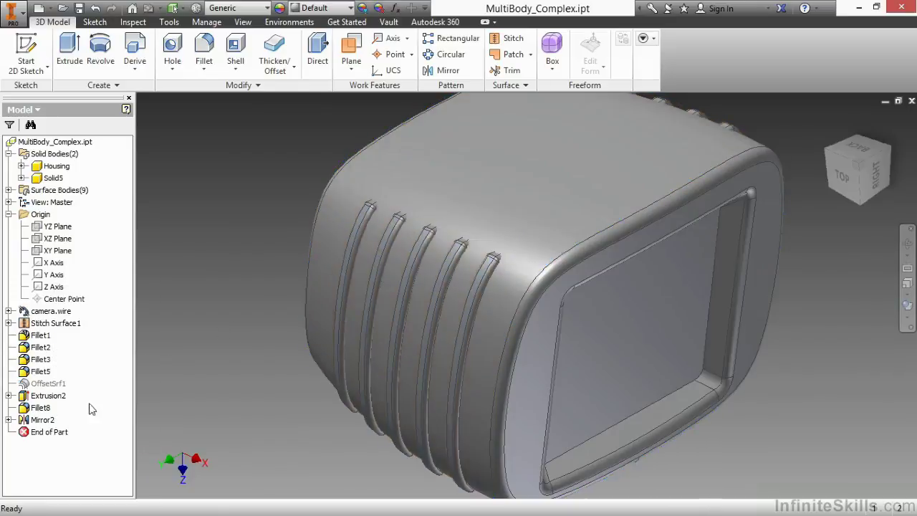
pyautogui.moveTo(235, 311)
pyautogui.keyDown('shift'); pyautogui.mouseDown(button='middle')
pyautogui.moveTo(215, 291)
pyautogui.moveTo(135, 307)
pyautogui.moveTo(222, 301)
pyautogui.mouseUp(button='middle'); pyautogui.keyUp('shift')
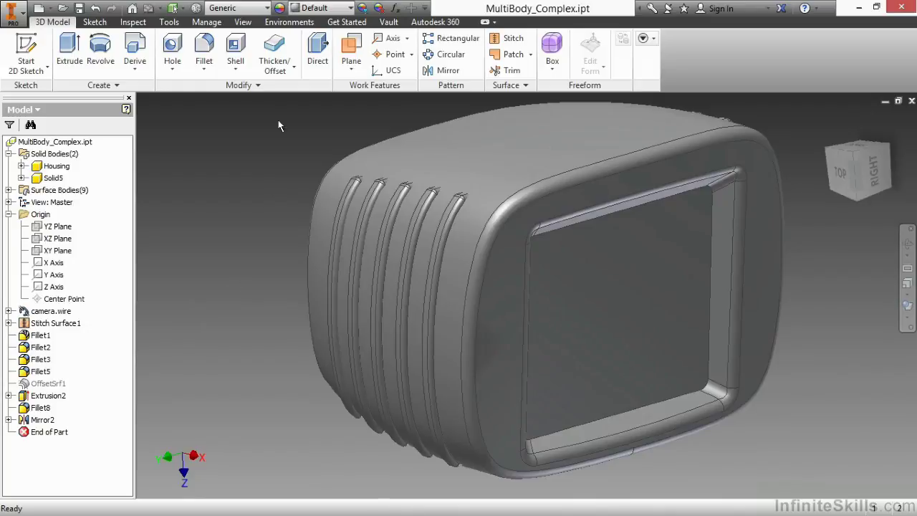
pyautogui.click(293, 71)
pyautogui.click(292, 92)
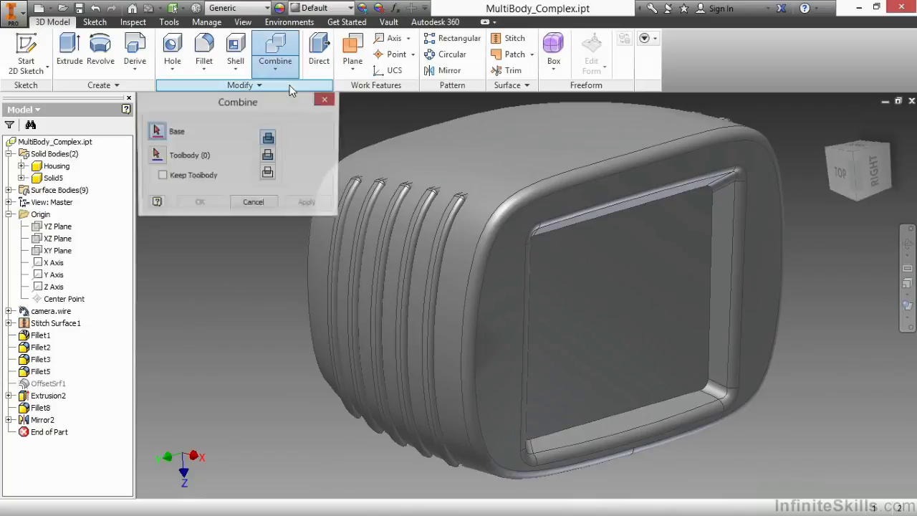
pyautogui.click(404, 168)
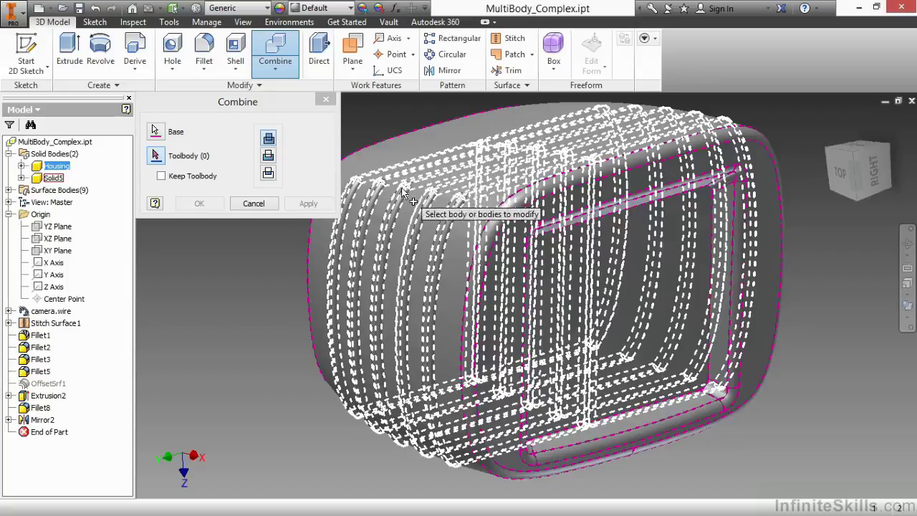
pyautogui.click(343, 256)
pyautogui.click(200, 204)
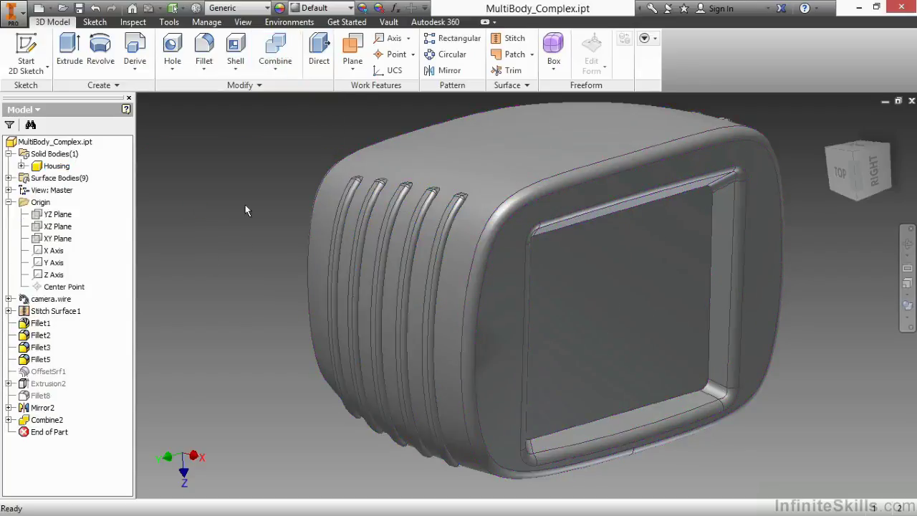
pyautogui.keyDown('shift'); pyautogui.moveTo(246, 206); pyautogui.dragTo(392, 279, button='middle'); pyautogui.keyUp('shift')
pyautogui.scroll(-5, 393, 280)
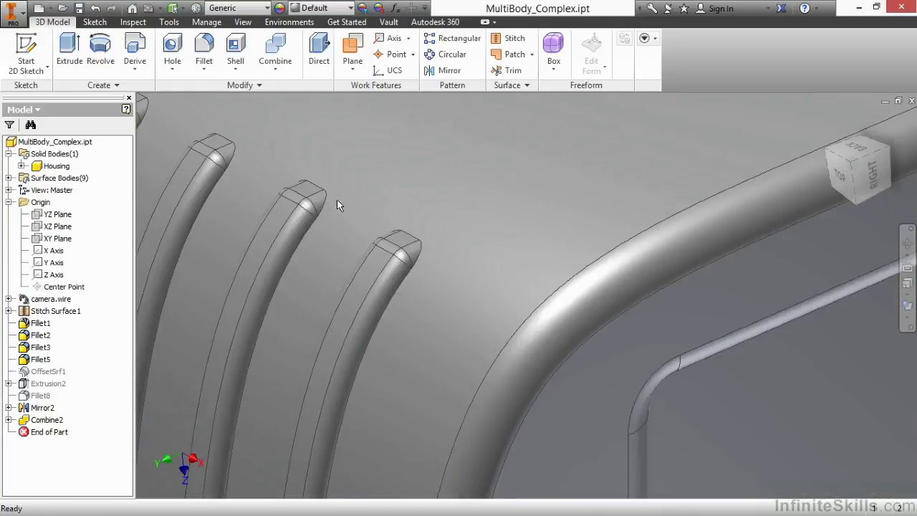
# - Start a Loop-mode .05 fillet and select the edge loops of the five near-side ribs
pyautogui.click(204, 50)
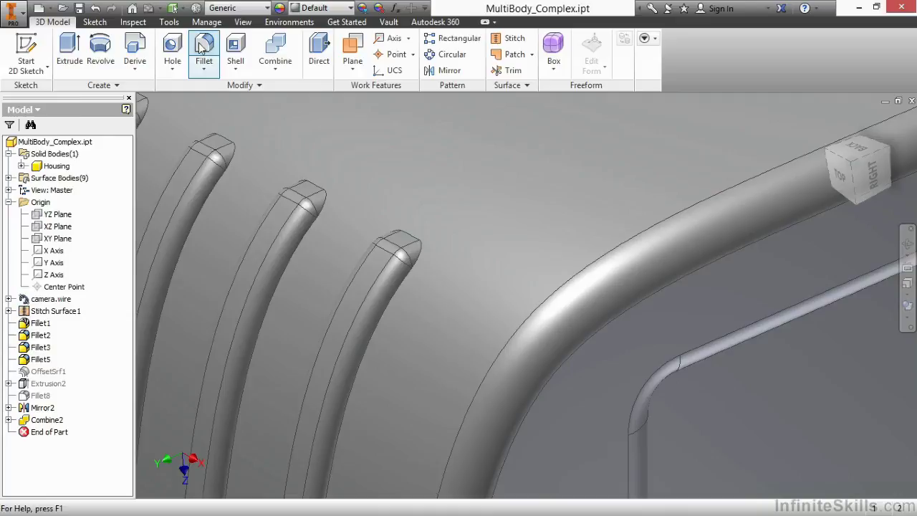
pyautogui.click(262, 139)
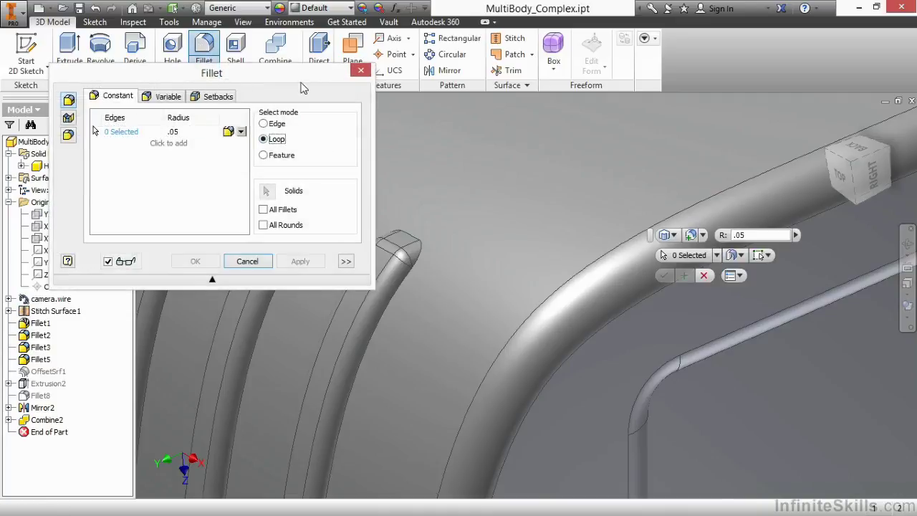
pyautogui.moveTo(303, 75); pyautogui.dragTo(259, 16)
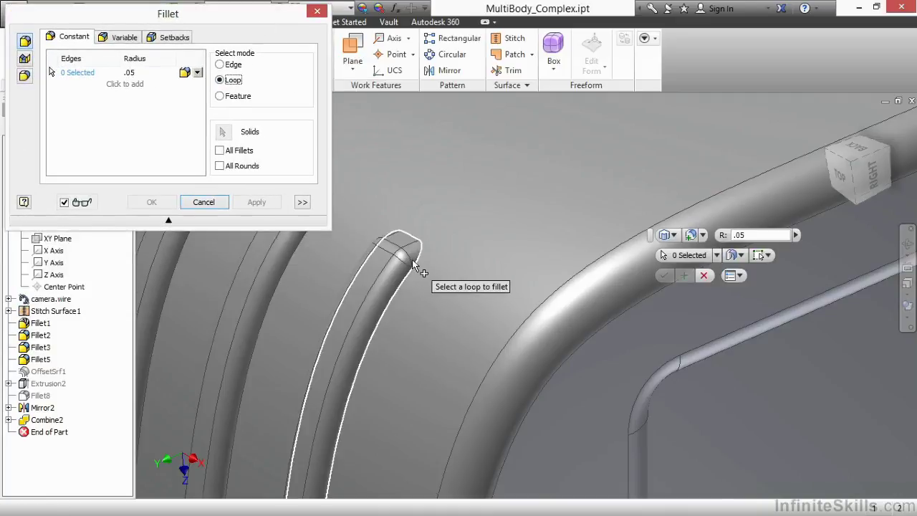
pyautogui.click(452, 252)
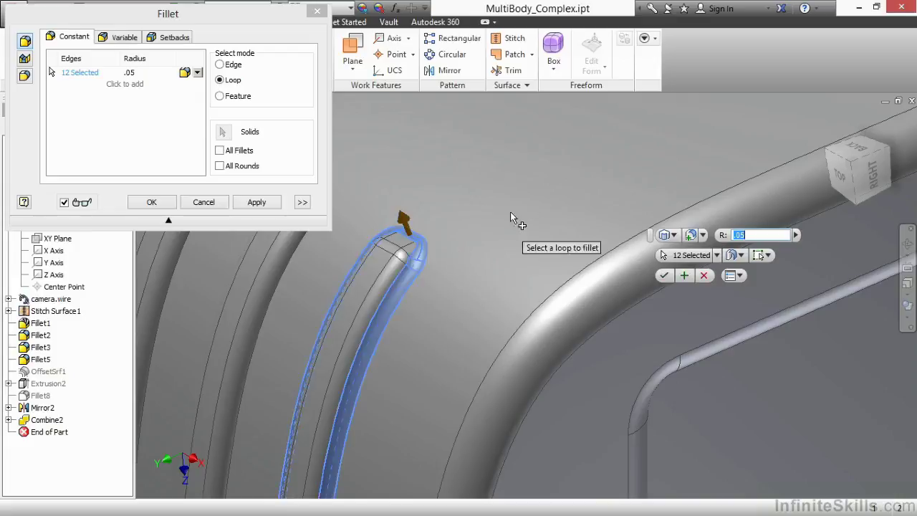
pyautogui.scroll(-2, 512, 209)
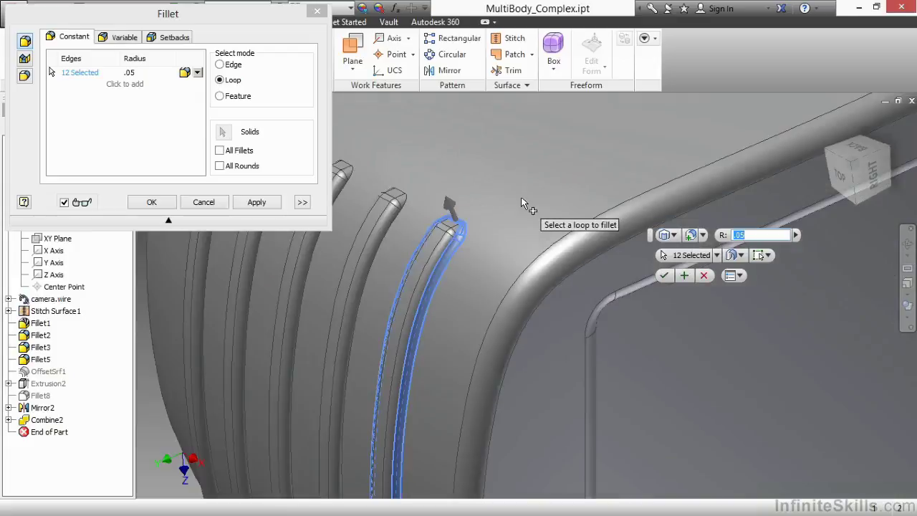
pyautogui.click(409, 207)
pyautogui.scroll(2, 531, 225)
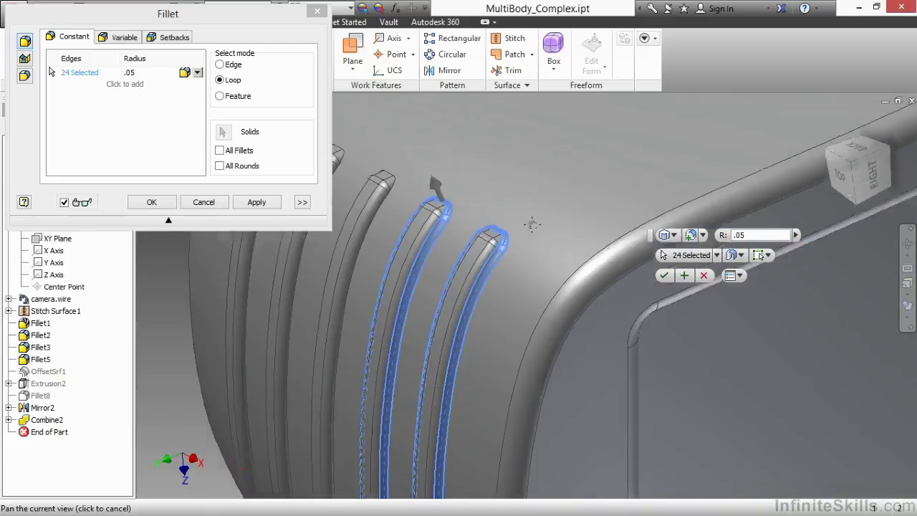
pyautogui.moveTo(531, 225); pyautogui.dragTo(678, 236, button='middle')
pyautogui.click(534, 184)
pyautogui.click(494, 165)
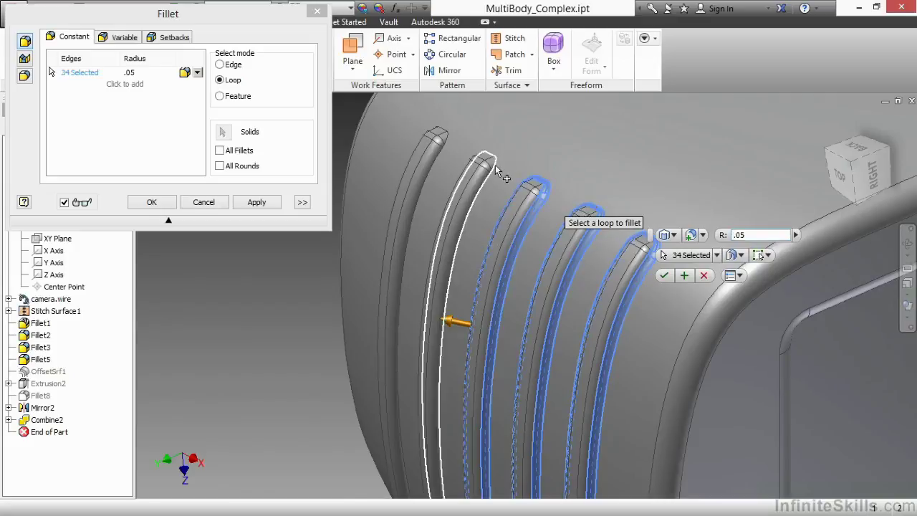
pyautogui.click(447, 141)
# - Add the five far-side ribs' edge loops and apply the .05 fillet to all 108 edges
pyautogui.click(886, 152)
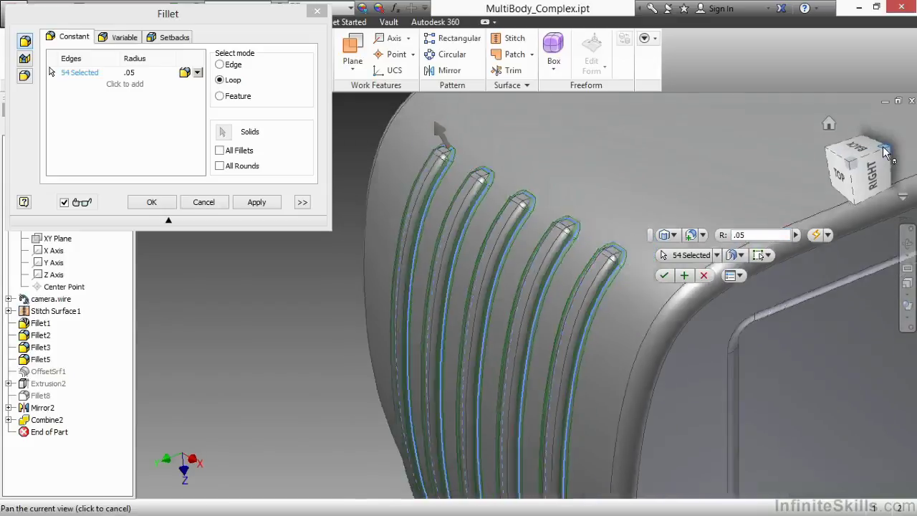
pyautogui.click(533, 304)
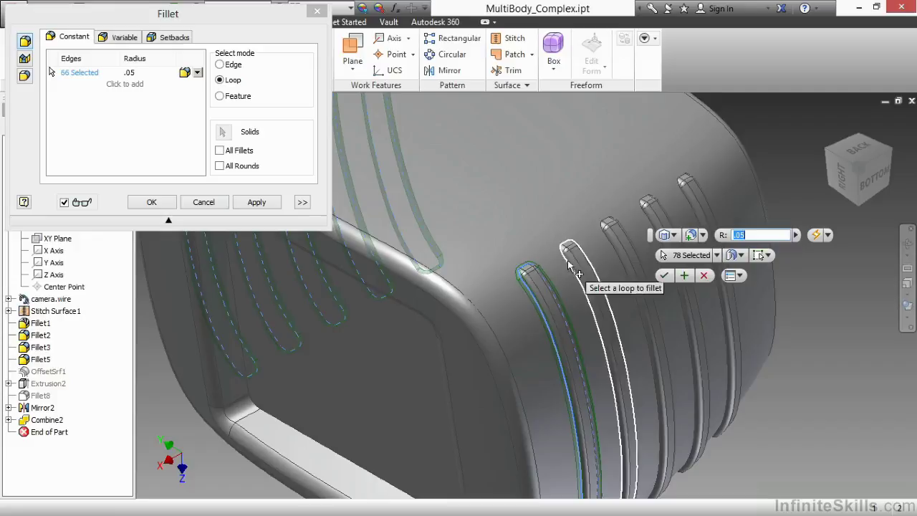
pyautogui.click(570, 267)
pyautogui.click(607, 228)
pyautogui.click(646, 206)
pyautogui.click(684, 183)
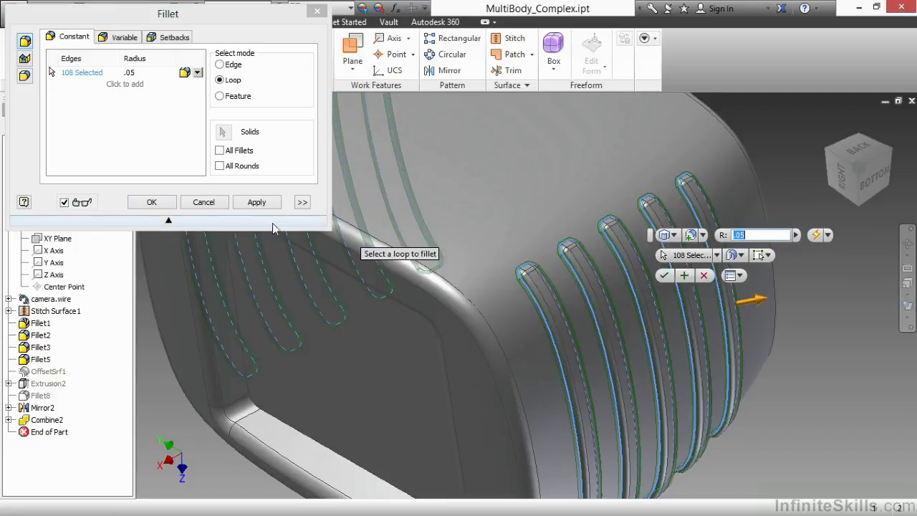
pyautogui.click(151, 202)
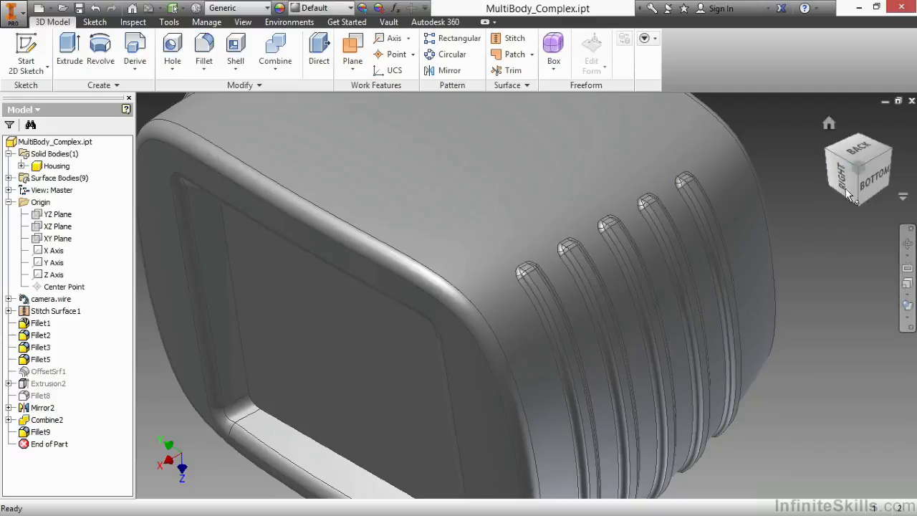
pyautogui.click(850, 197)
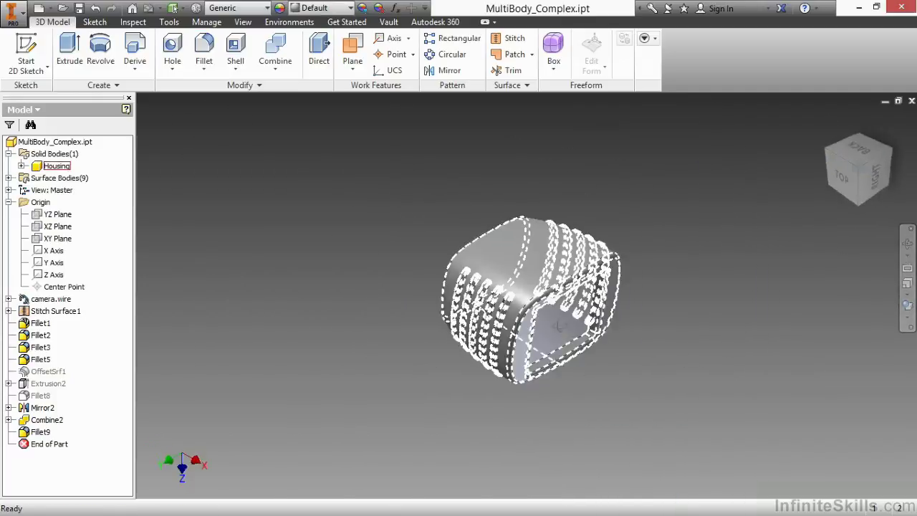
# - Shell the housing with a 0.03 in wall, removing the front face as the opening
pyautogui.scroll(5, 499, 251)
pyautogui.scroll(3, 544, 263)
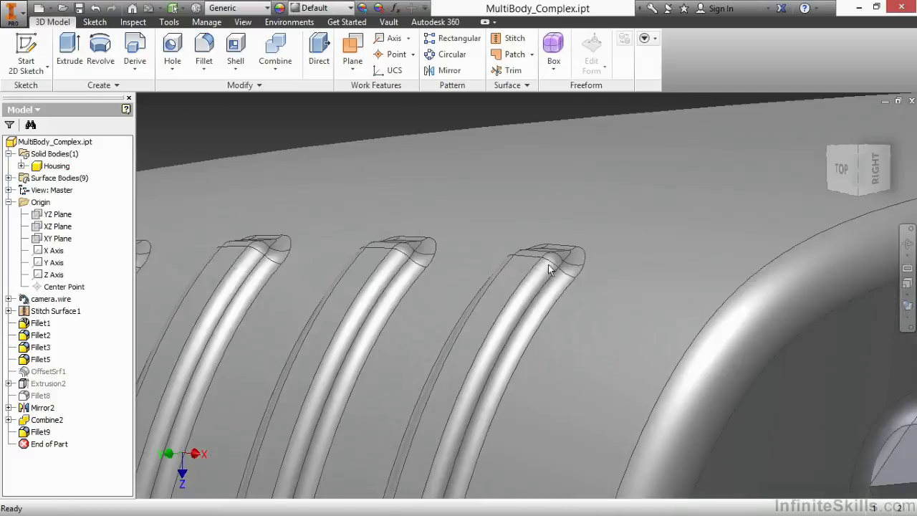
pyautogui.scroll(-3, 551, 255)
pyautogui.scroll(-5, 542, 256)
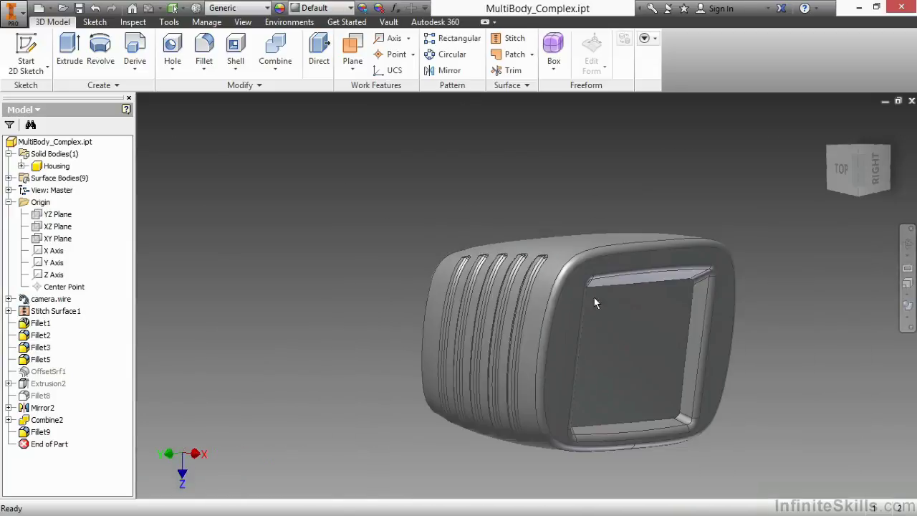
pyautogui.keyDown('shift'); pyautogui.moveTo(593, 297); pyautogui.dragTo(574, 301, button='middle'); pyautogui.keyUp('shift')
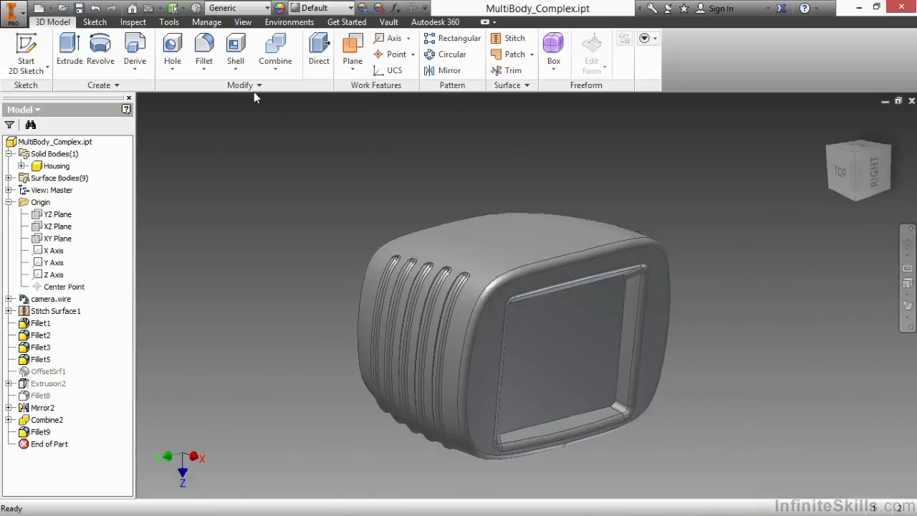
pyautogui.click(235, 52)
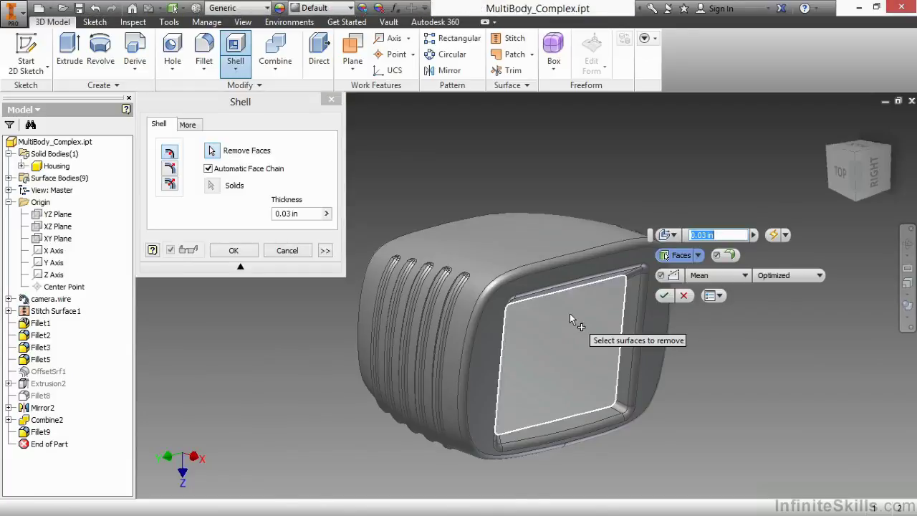
pyautogui.click(570, 318)
pyautogui.click(718, 238)
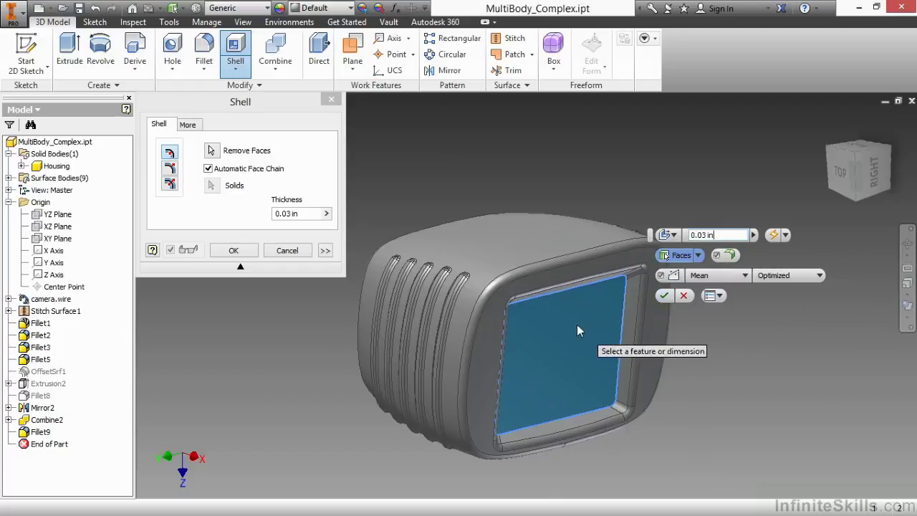
pyautogui.click(664, 295)
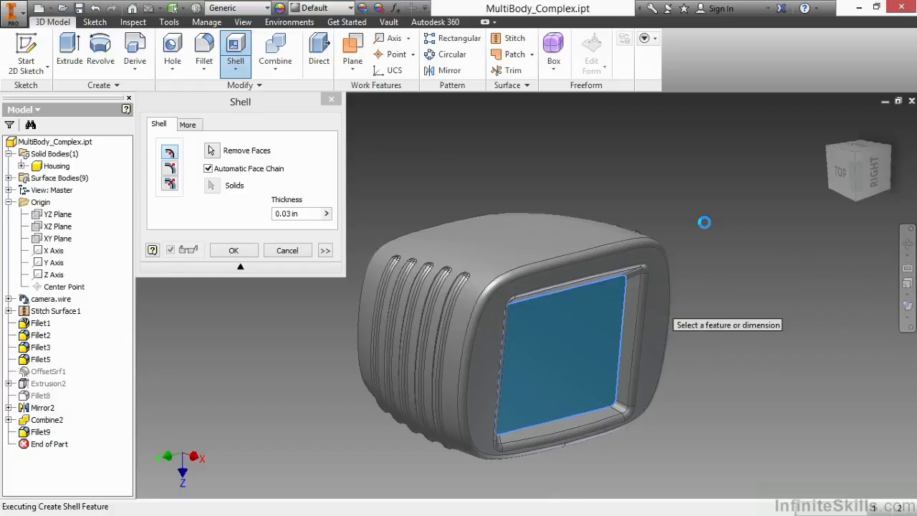
pyautogui.moveTo(748, 307)
pyautogui.keyDown('shift'); pyautogui.mouseDown(button='middle')
pyautogui.moveTo(596, 297)
pyautogui.moveTo(661, 286)
pyautogui.moveTo(732, 319)
pyautogui.moveTo(709, 337)
pyautogui.moveTo(663, 325)
pyautogui.moveTo(742, 324)
pyautogui.mouseUp(button='middle'); pyautogui.keyUp('shift')
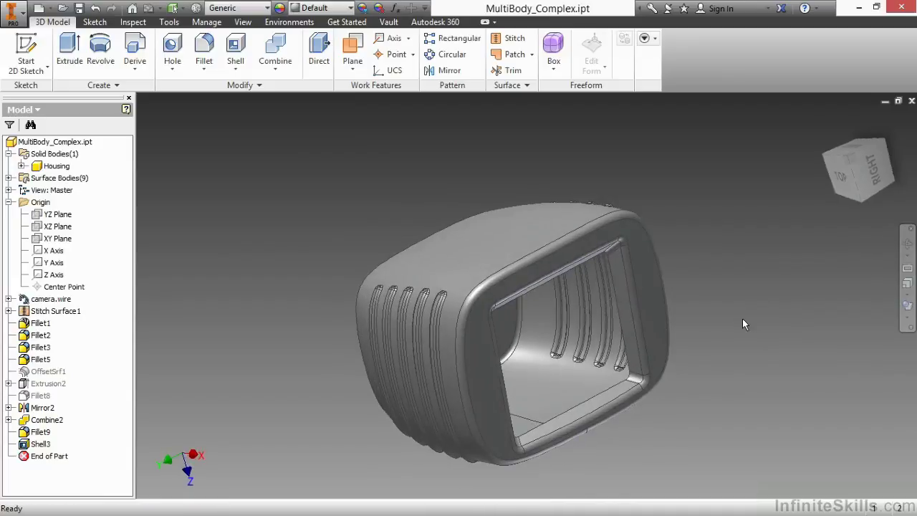